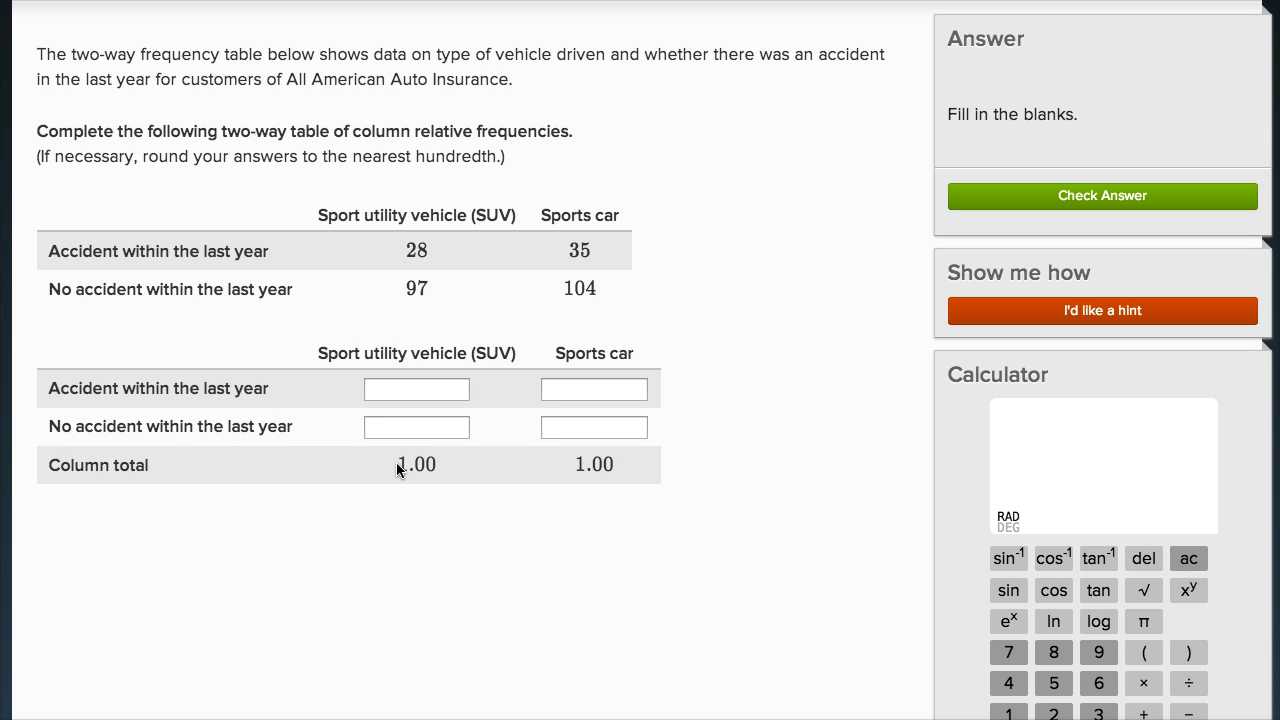
# - Enter 28/125 and 97/125 in the SUV accident and no-accident answer boxes
pyautogui.moveTo(398, 464); pyautogui.dragTo(443, 462)
pyautogui.click(407, 393)
pyautogui.click(411, 433)
pyautogui.click(387, 391)
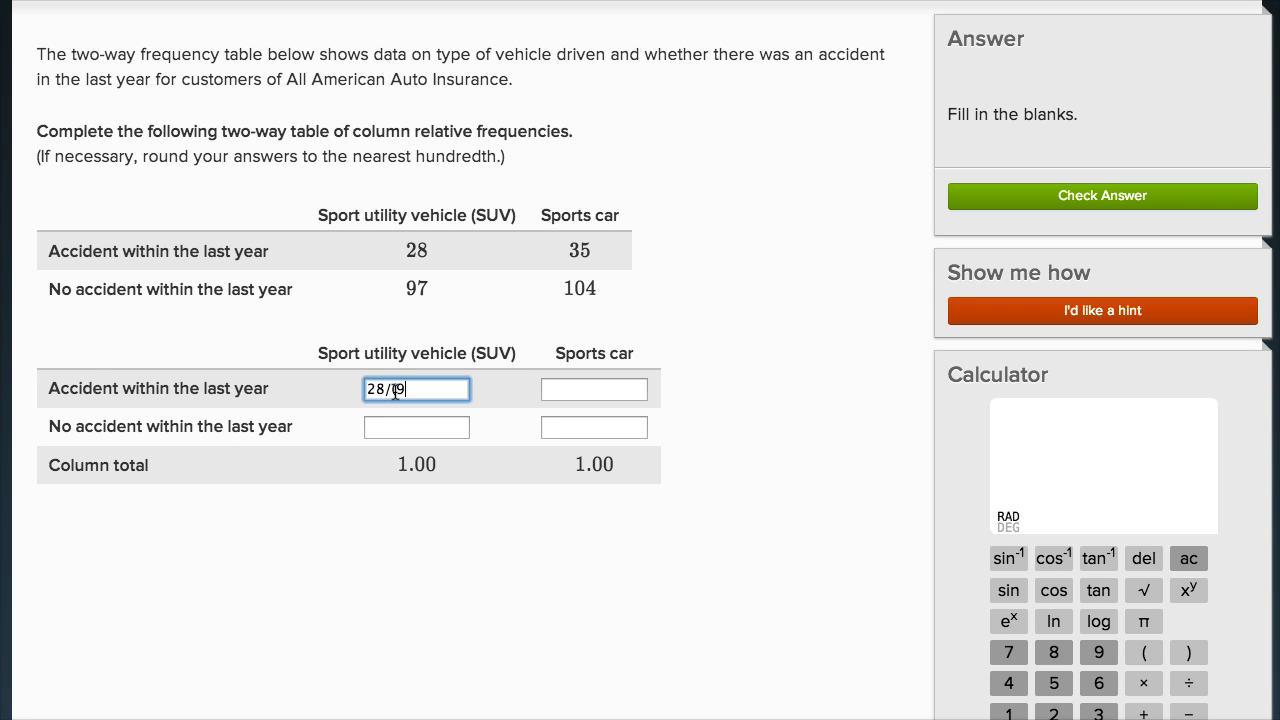
pyautogui.write('8')
pyautogui.press('BackSpace')
pyautogui.press('BackSpace')
pyautogui.press('BackSpace')
pyautogui.press('BackSpace')
pyautogui.press('BackSpace')
pyautogui.press('BackSpace')
pyautogui.click(378, 429)
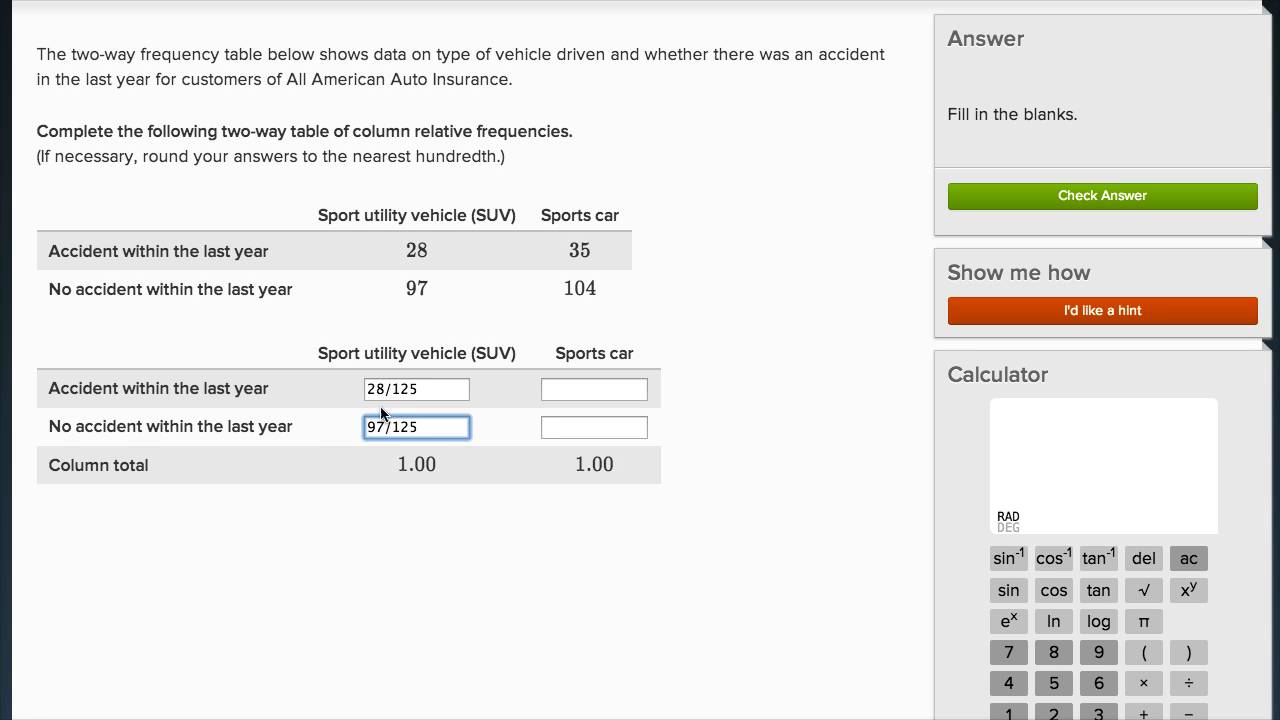
# - Enter 35/139 and 104/139 in the Sports car accident and no-accident boxes
pyautogui.click(572, 391)
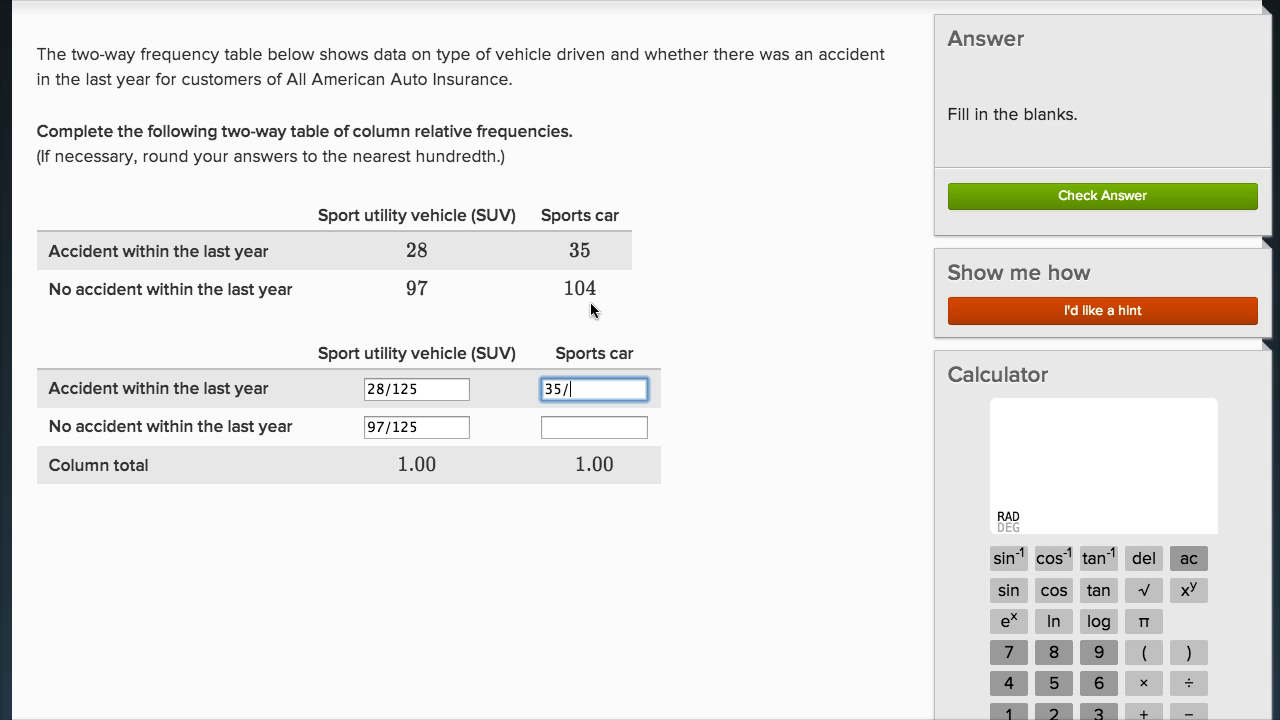
pyautogui.write('139')
pyautogui.click(587, 427)
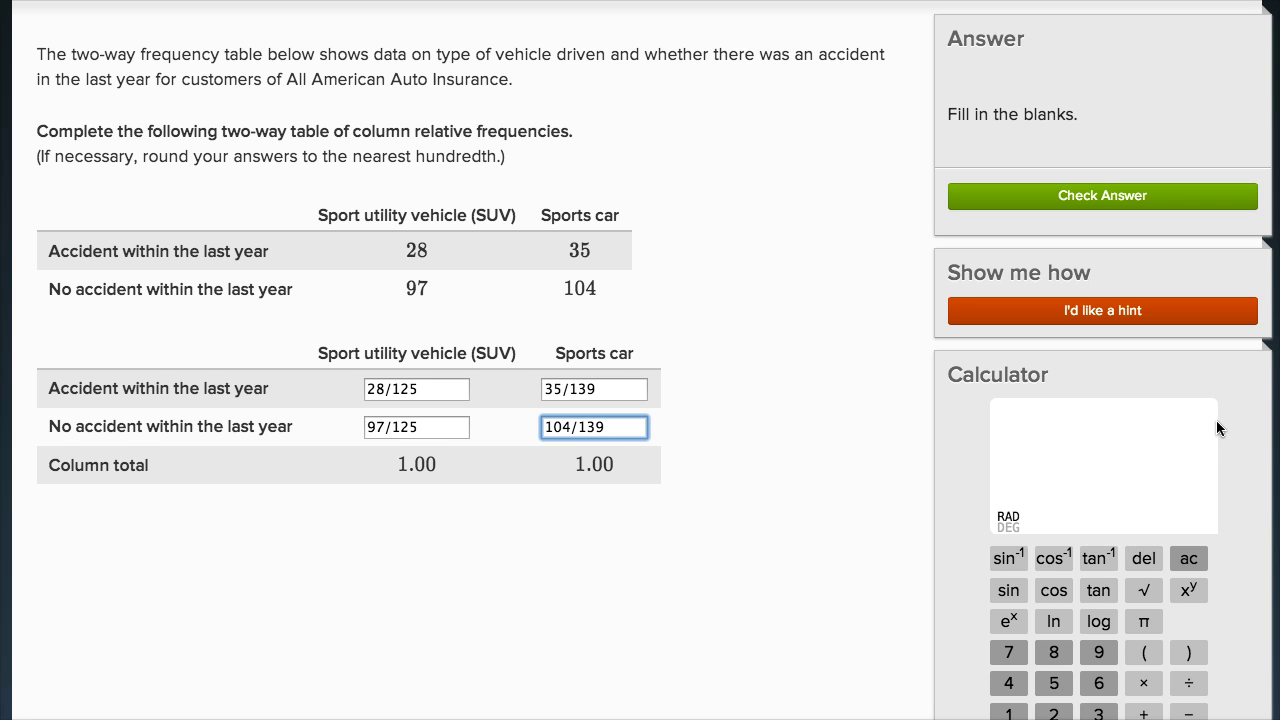
# - Compute 28/125 = 0.224 on the calculator and replace the SUV accident answer with 0.22
pyautogui.scroll(-2, 640, 360)
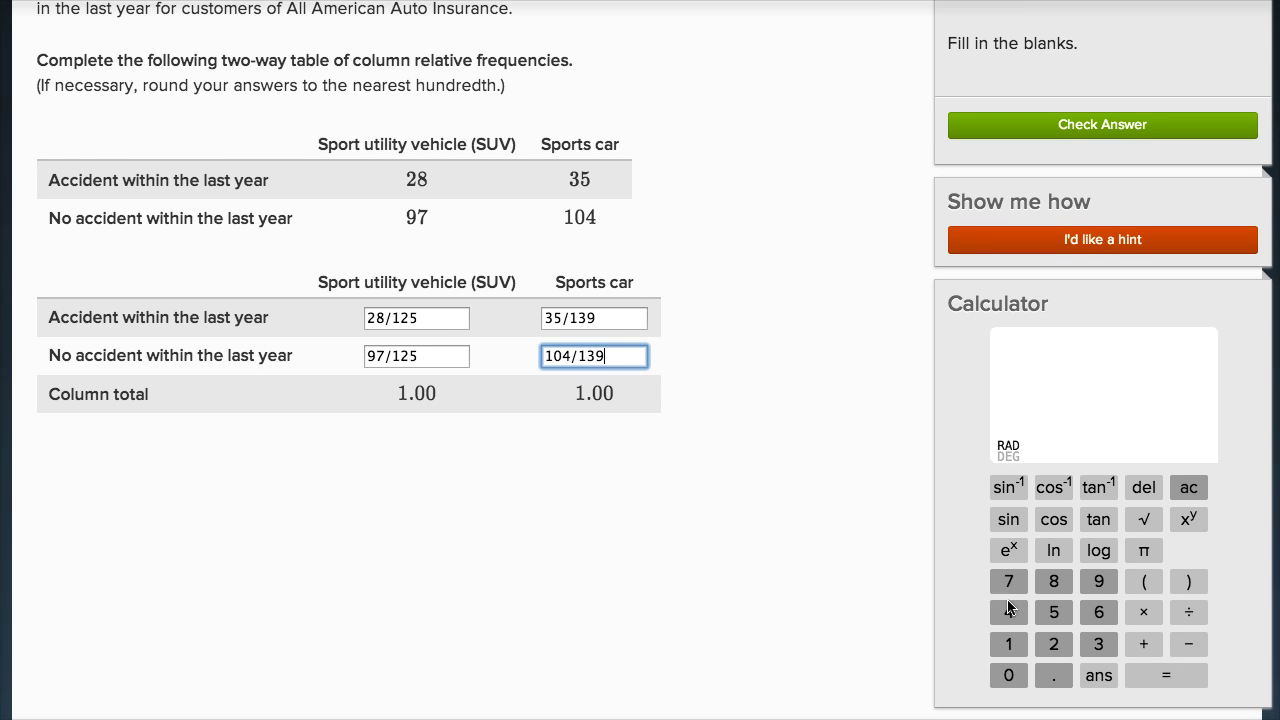
pyautogui.click(1053, 643)
pyautogui.click(1055, 590)
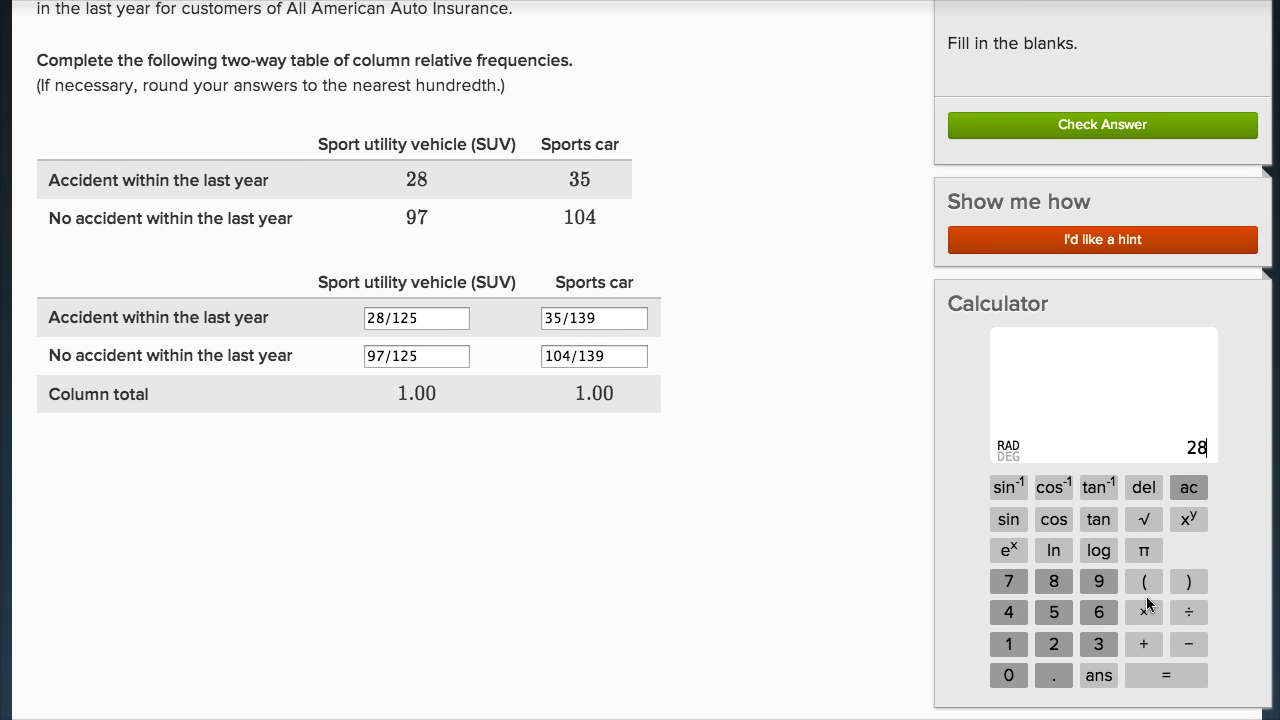
pyautogui.click(1187, 613)
pyautogui.click(1010, 644)
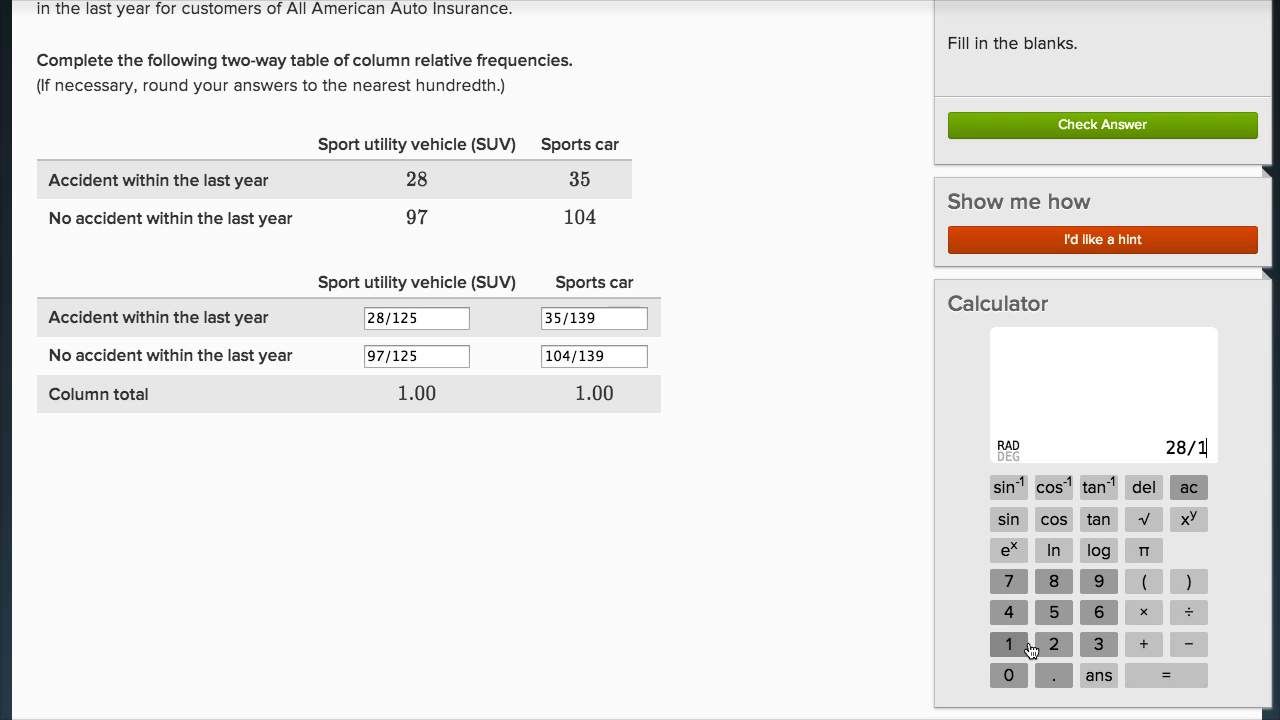
pyautogui.click(1053, 643)
pyautogui.click(1053, 612)
pyautogui.click(1161, 679)
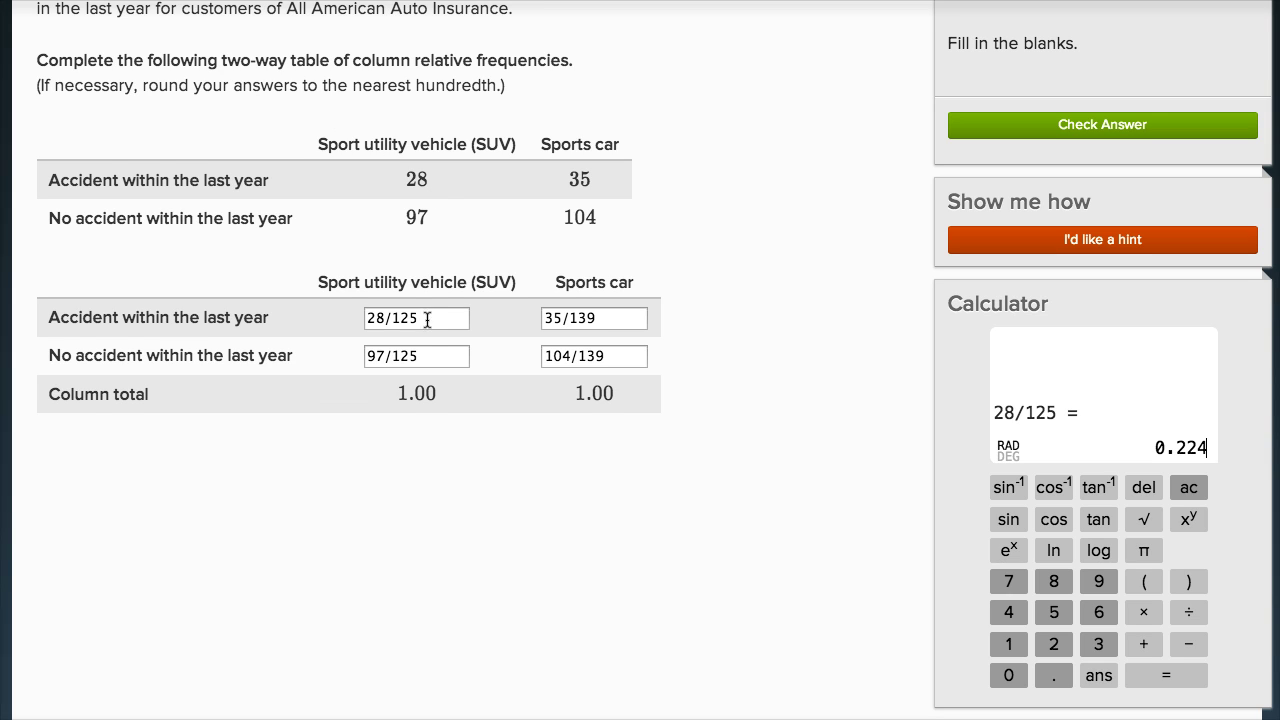
pyautogui.moveTo(424, 321); pyautogui.dragTo(355, 318)
pyautogui.write('0')
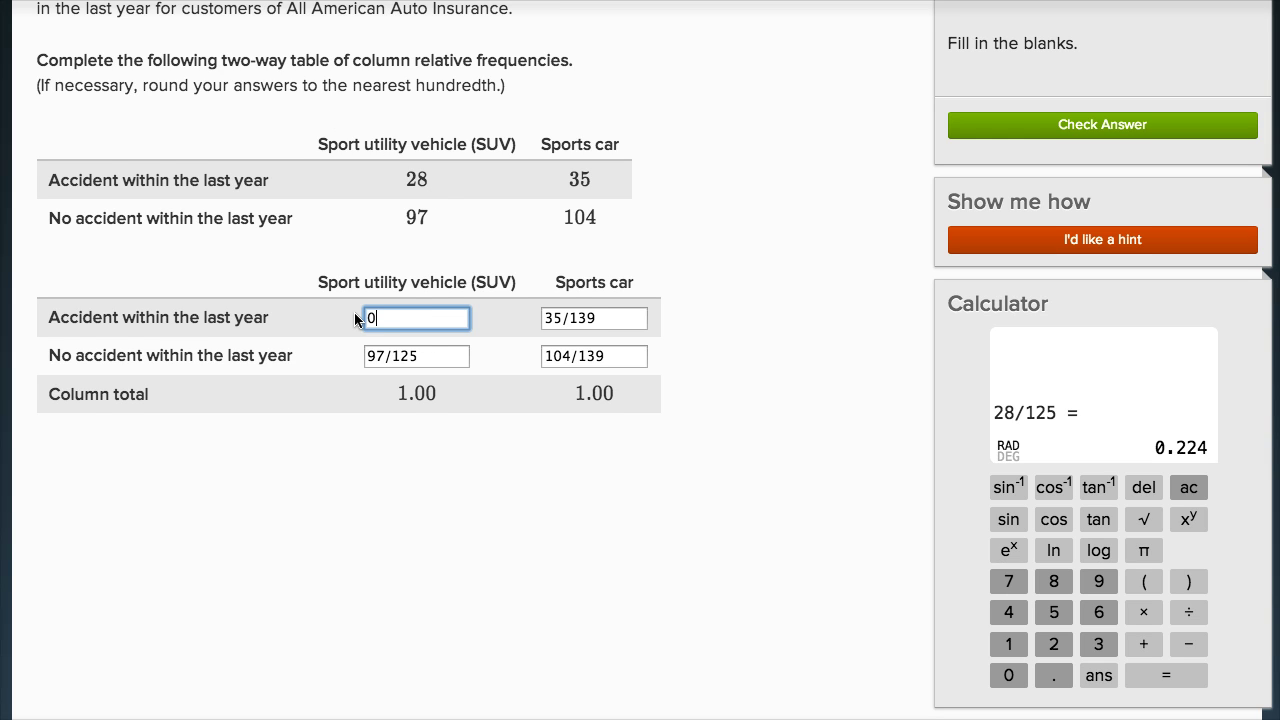
pyautogui.write('.22')
# - Compute 97/125 = 0.776 and replace the SUV no-accident answer with 0.78
pyautogui.click(1098, 586)
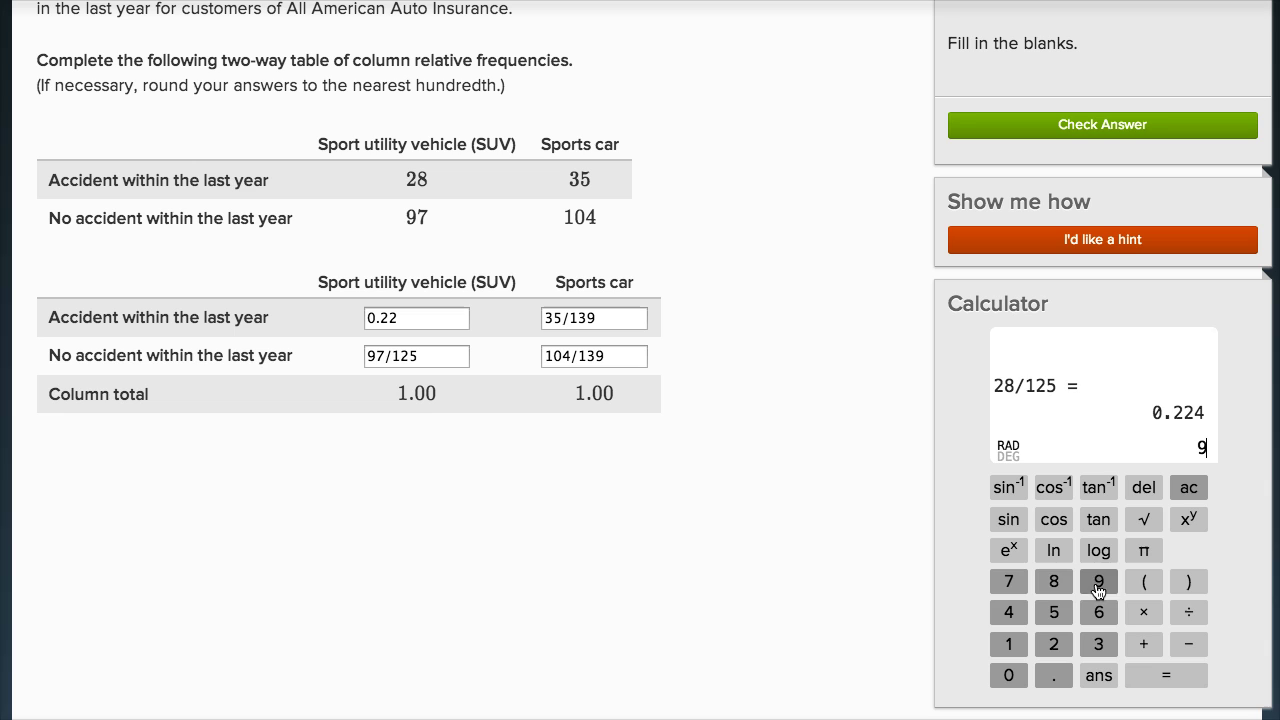
pyautogui.click(1008, 588)
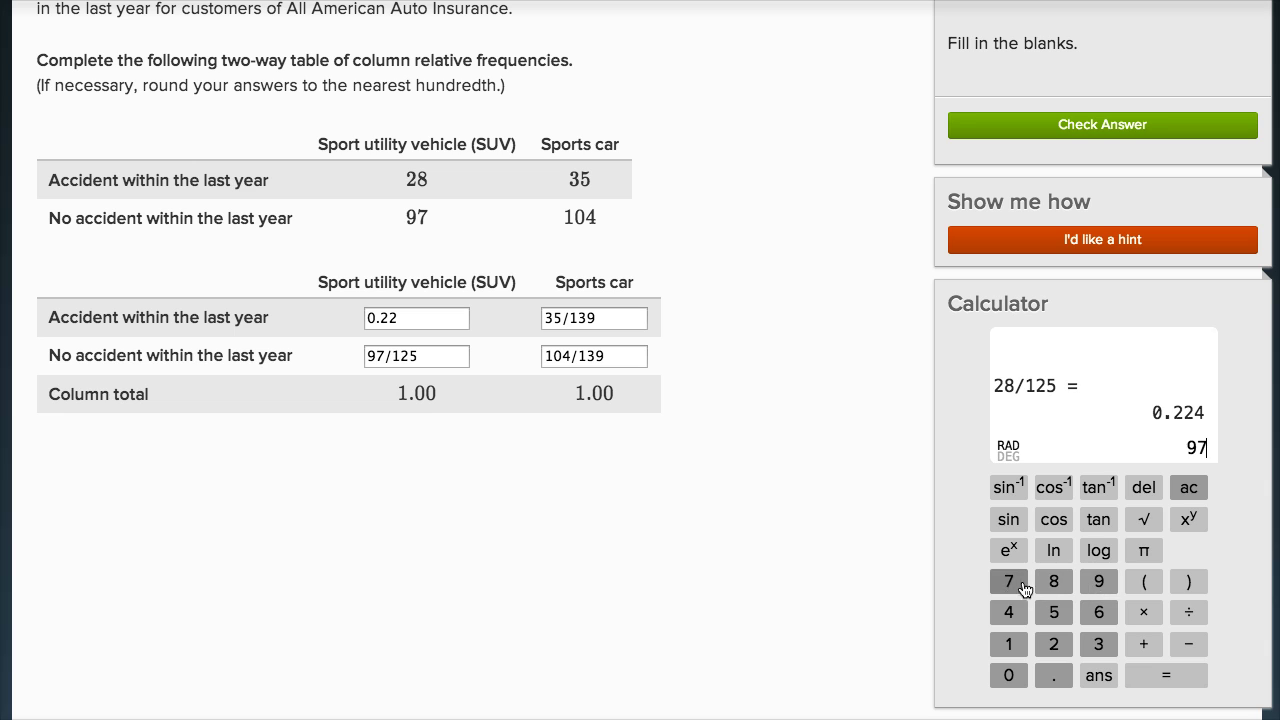
pyautogui.click(1187, 615)
pyautogui.click(1008, 644)
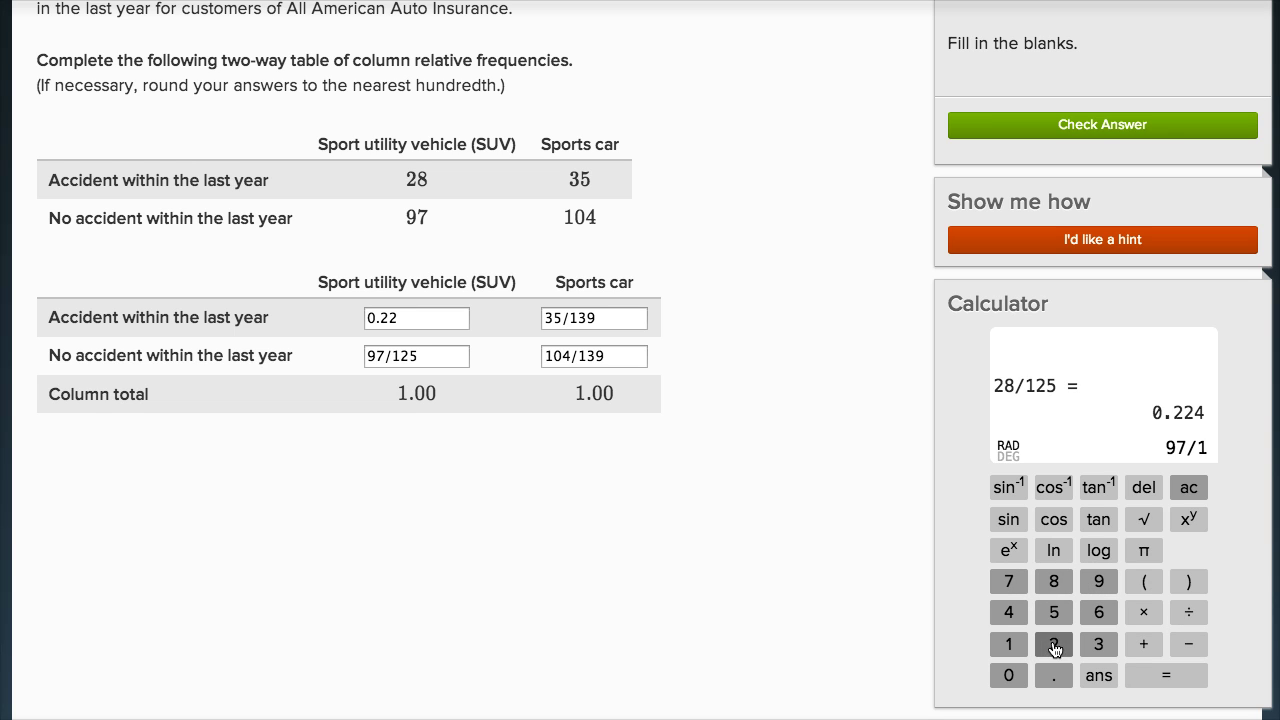
pyautogui.click(1054, 644)
pyautogui.click(1054, 612)
pyautogui.click(1160, 675)
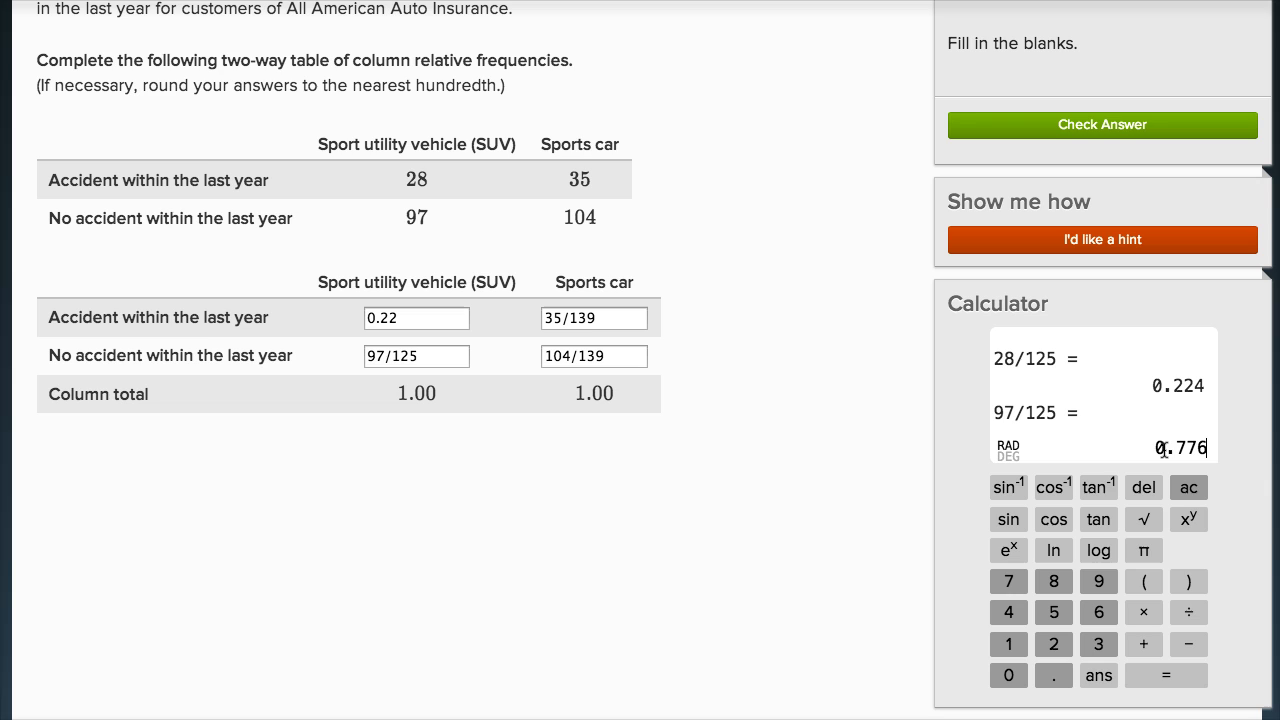
pyautogui.moveTo(433, 357); pyautogui.dragTo(343, 362)
pyautogui.write('0')
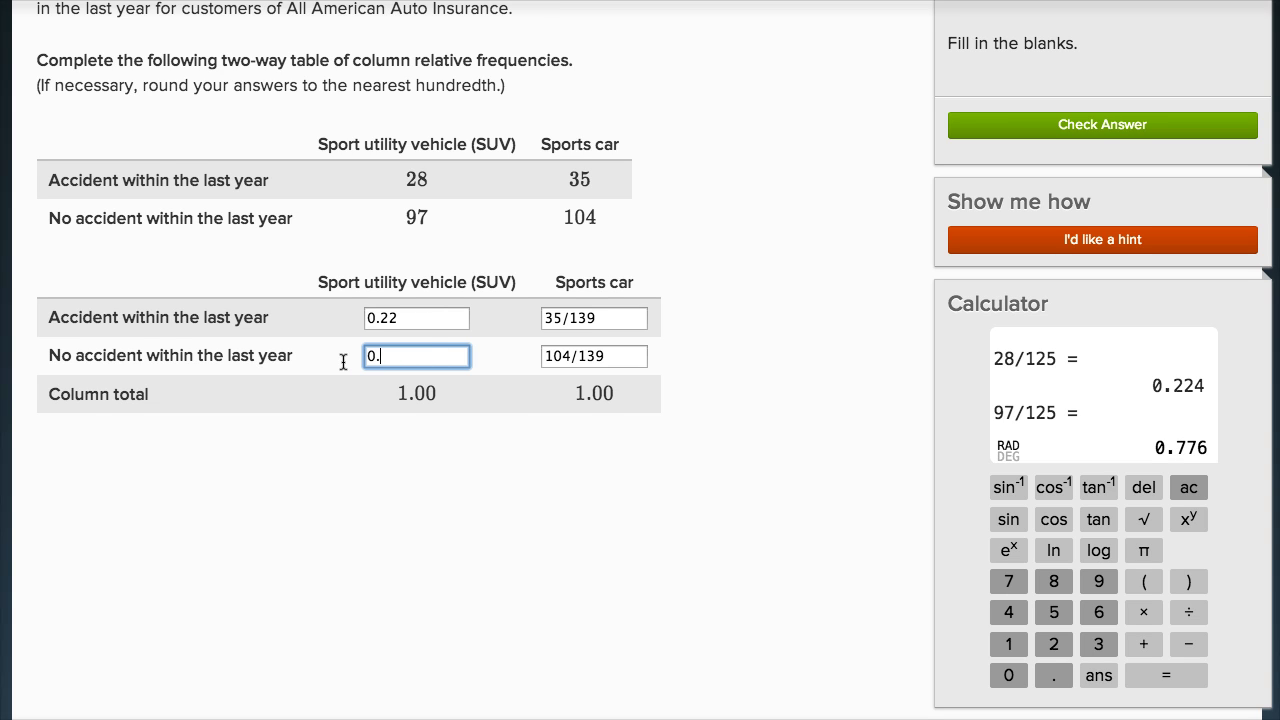
pyautogui.write('.78')
# - Compute 35/139 = 0.2518 and replace the Sports car accident answer with 0.25
pyautogui.click(1101, 650)
pyautogui.click(1053, 612)
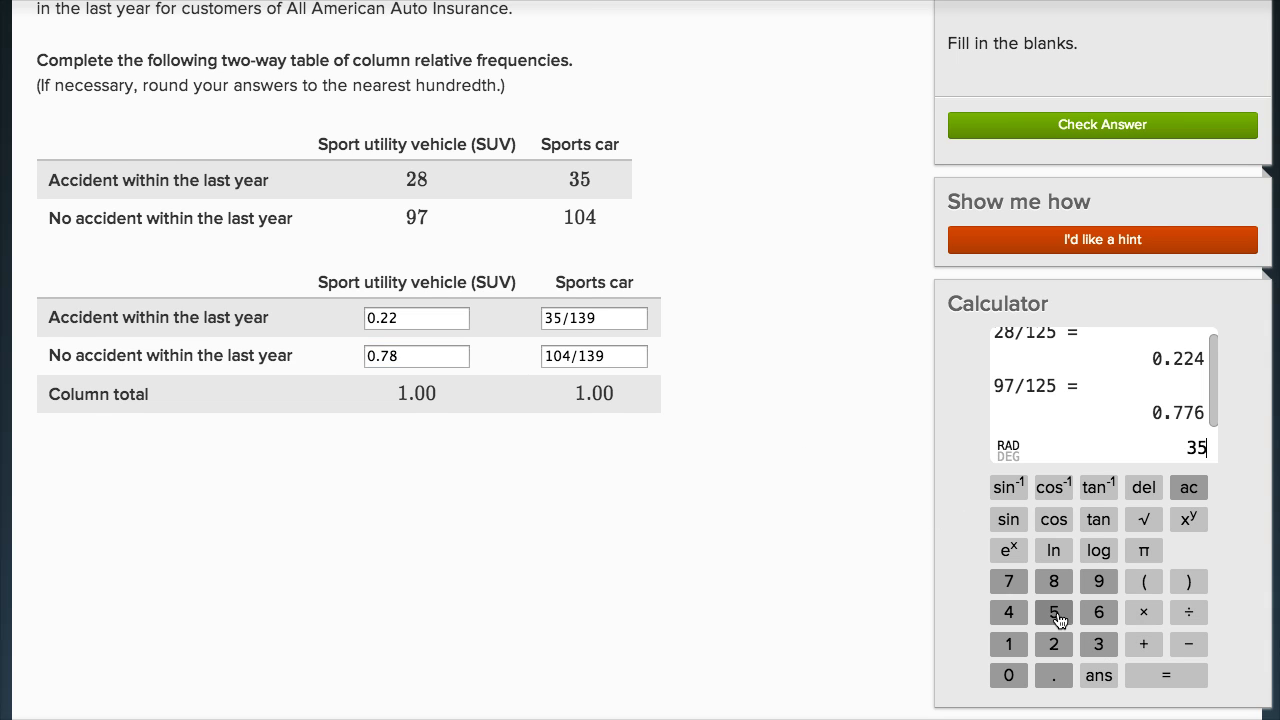
pyautogui.click(1189, 612)
pyautogui.click(1008, 644)
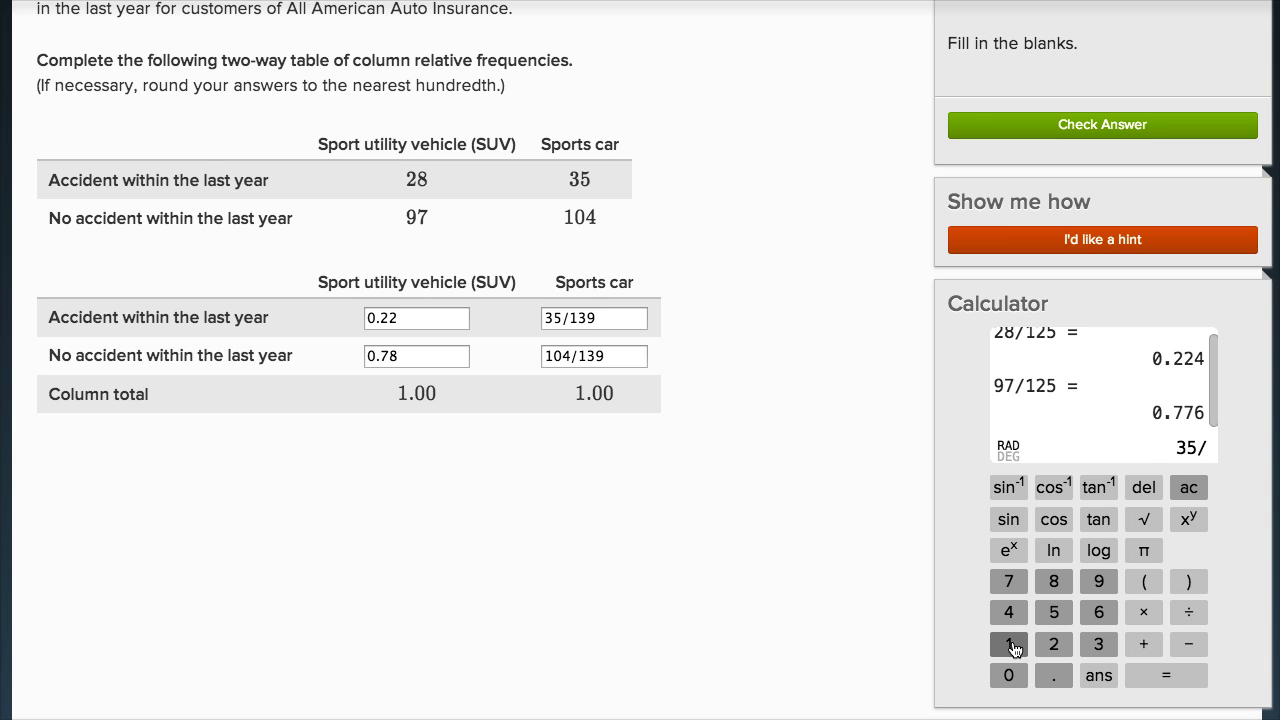
pyautogui.click(1098, 644)
pyautogui.click(1098, 584)
pyautogui.click(1166, 676)
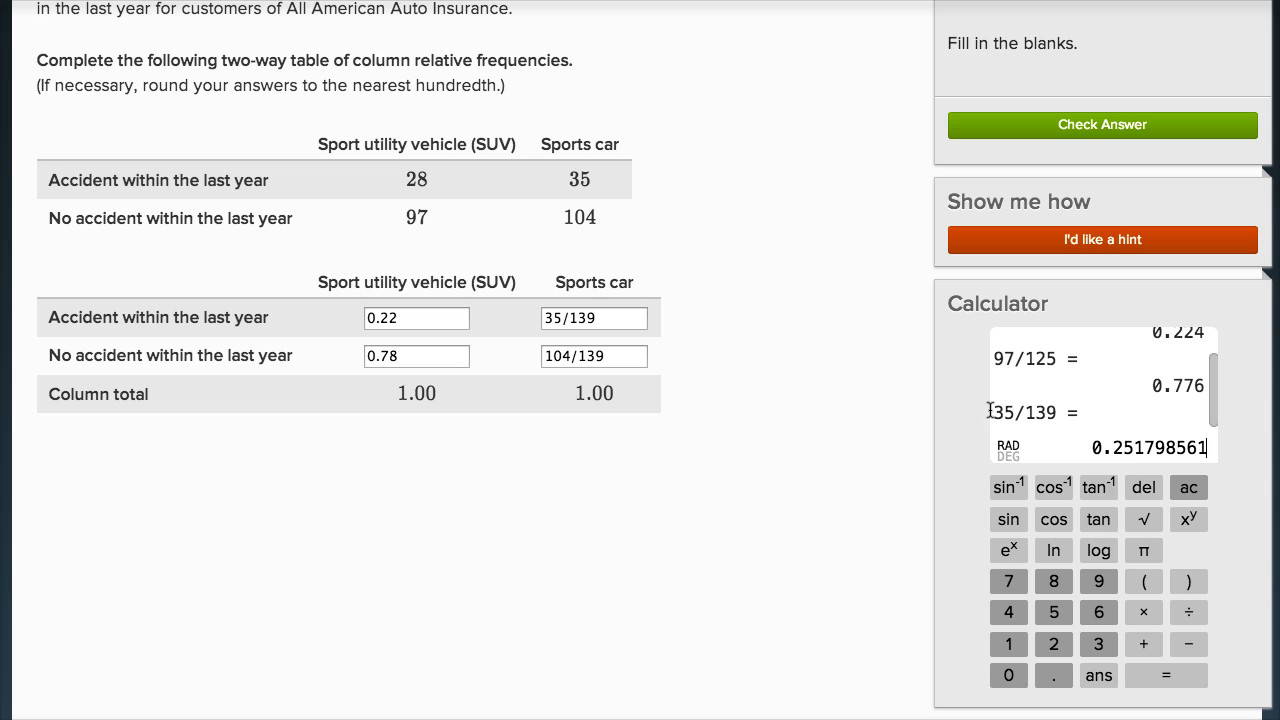
pyautogui.click(614, 319)
pyautogui.moveTo(614, 319); pyautogui.dragTo(538, 318)
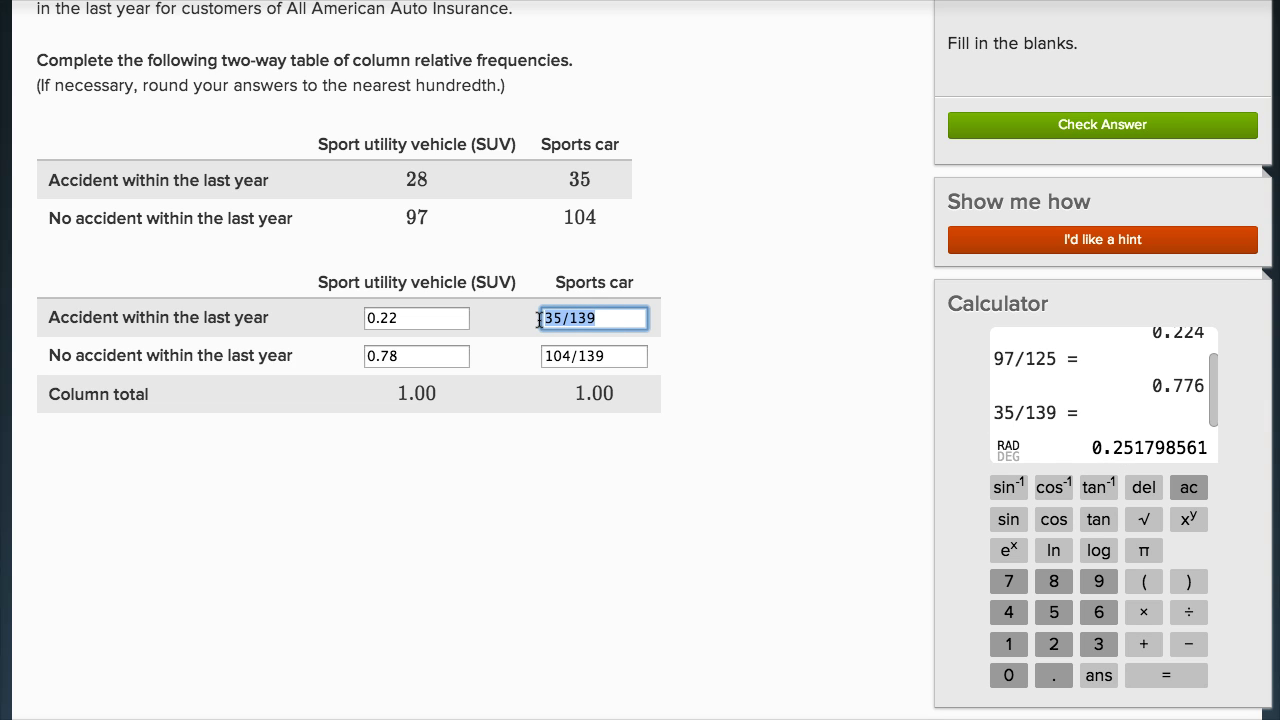
pyautogui.write('0.25')
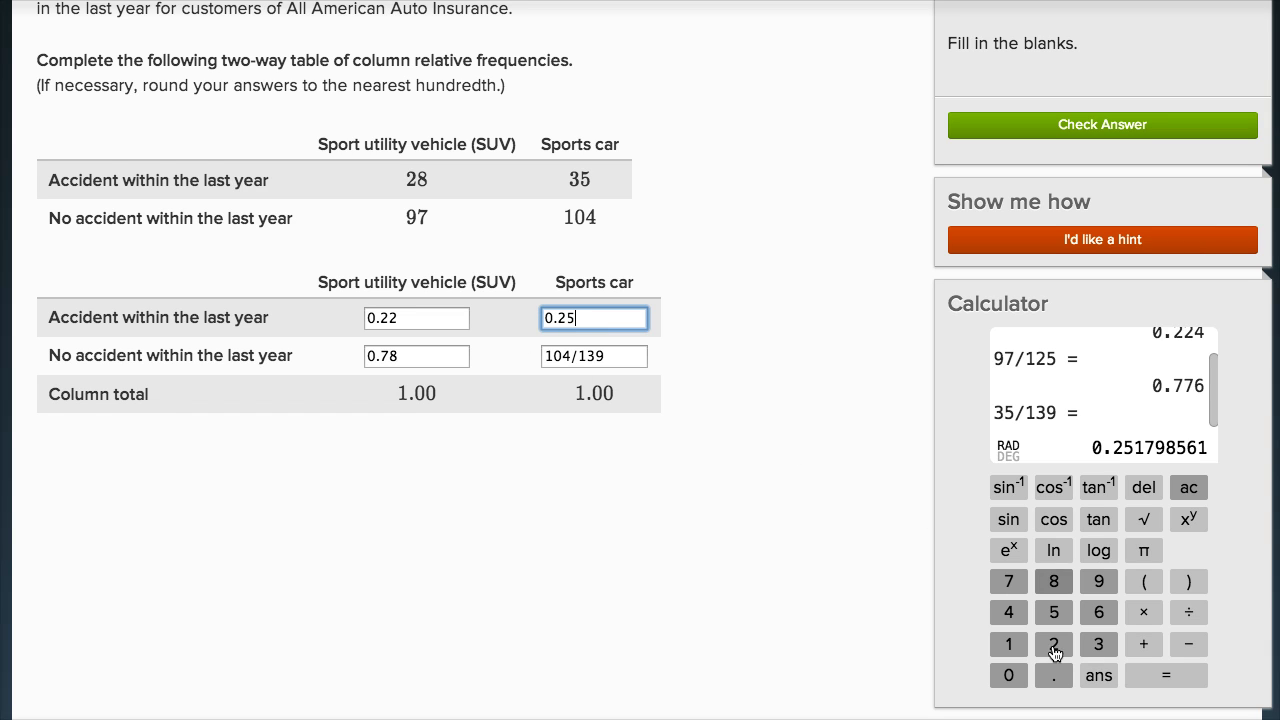
# - Compute 104/139 = 0.7482 and overwrite the Sports car no-accident answer with 0.75
pyautogui.click(1012, 652)
pyautogui.click(1012, 677)
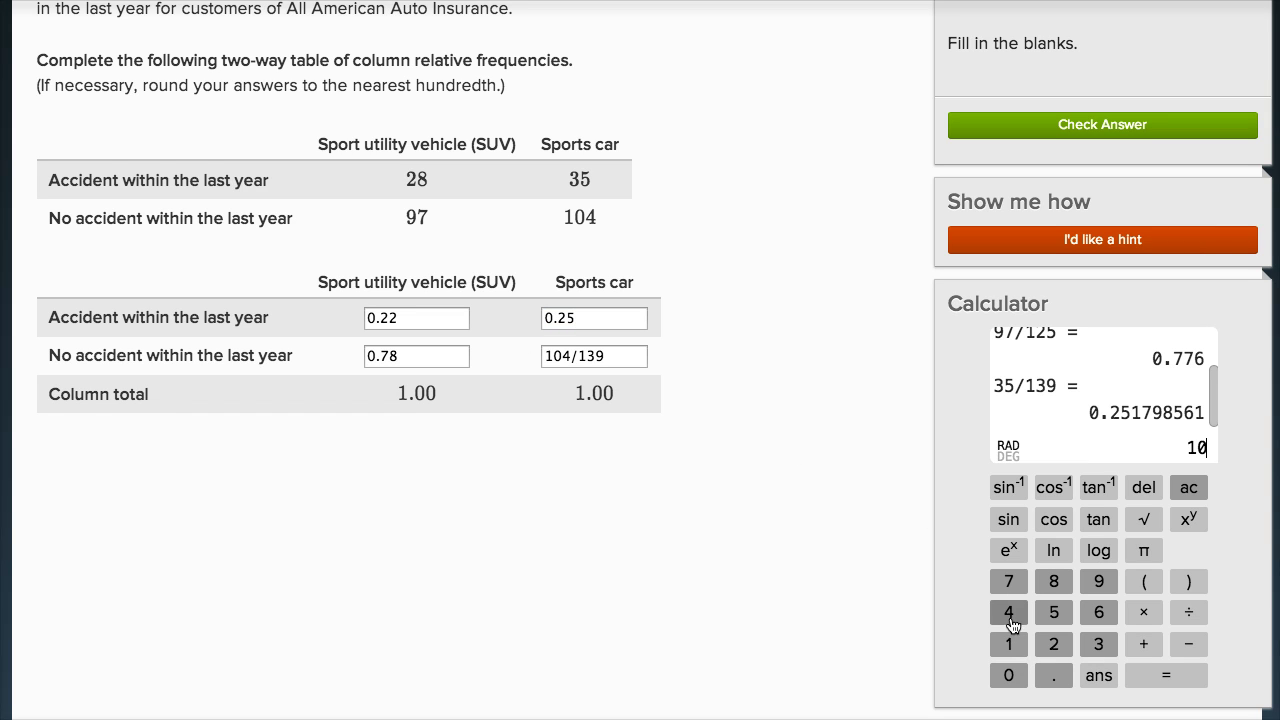
pyautogui.click(1008, 612)
pyautogui.click(1190, 612)
pyautogui.click(1010, 645)
pyautogui.click(1095, 646)
pyautogui.click(1099, 583)
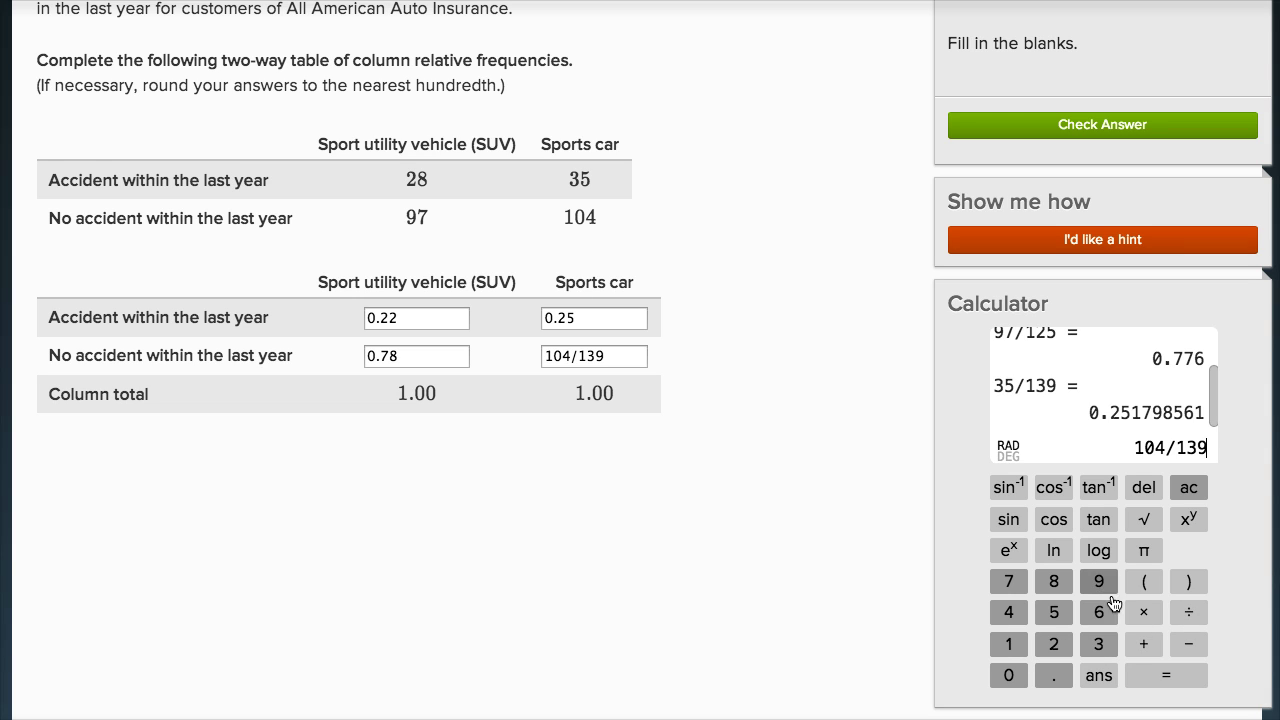
pyautogui.click(1168, 677)
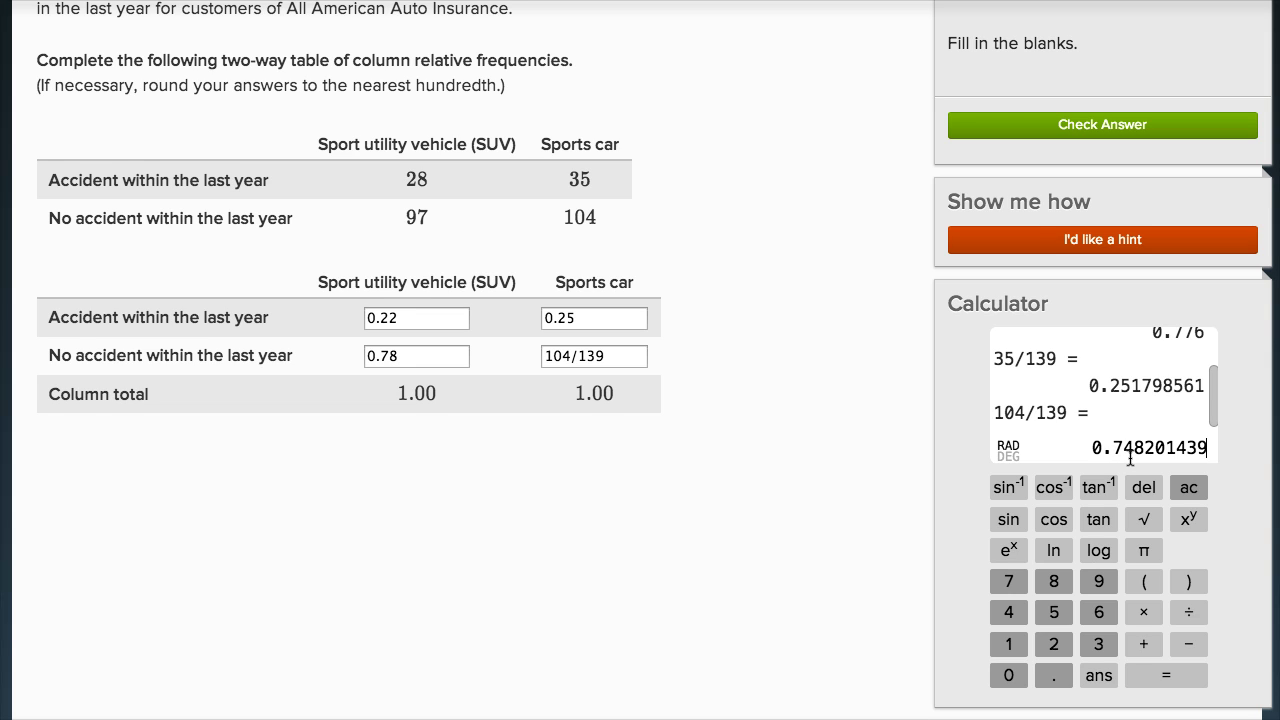
pyautogui.moveTo(612, 358); pyautogui.dragTo(543, 360)
pyautogui.write('0')
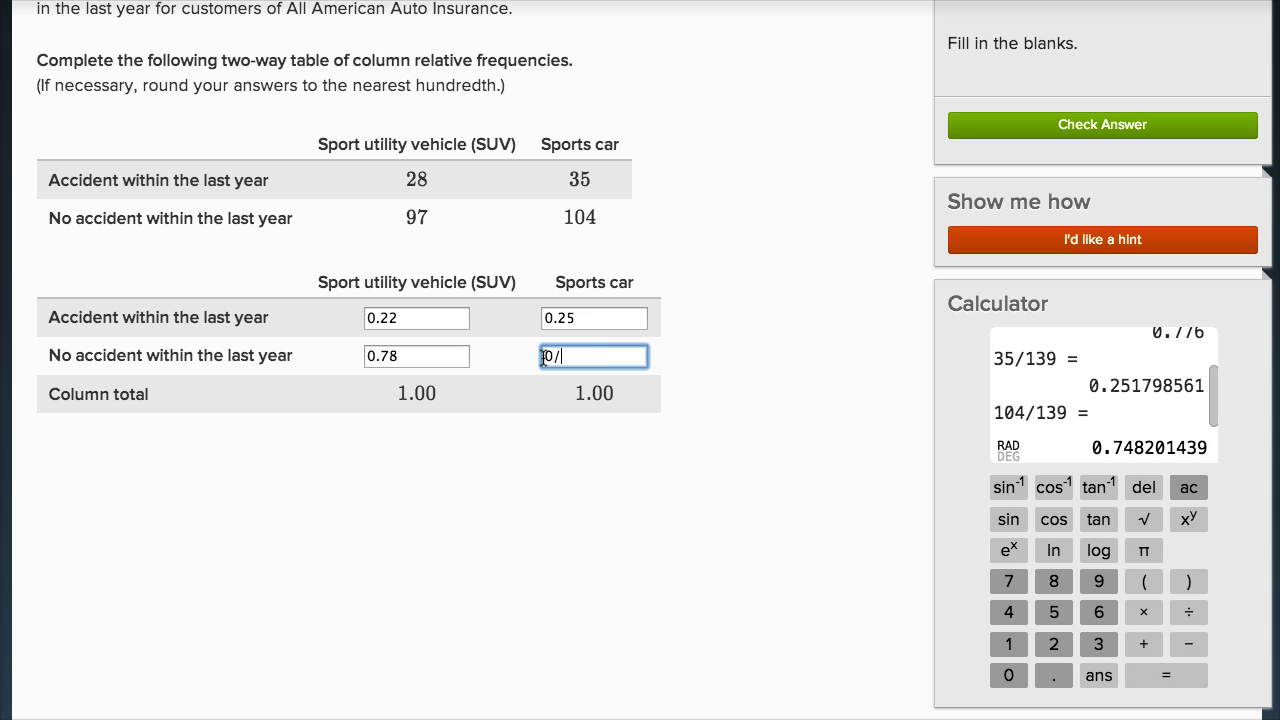
pyautogui.write('.75')
# - Check the answer, then review the marked-correct values 0.22, 0.78, 0.25 and 0.75
pyautogui.click(1008, 132)
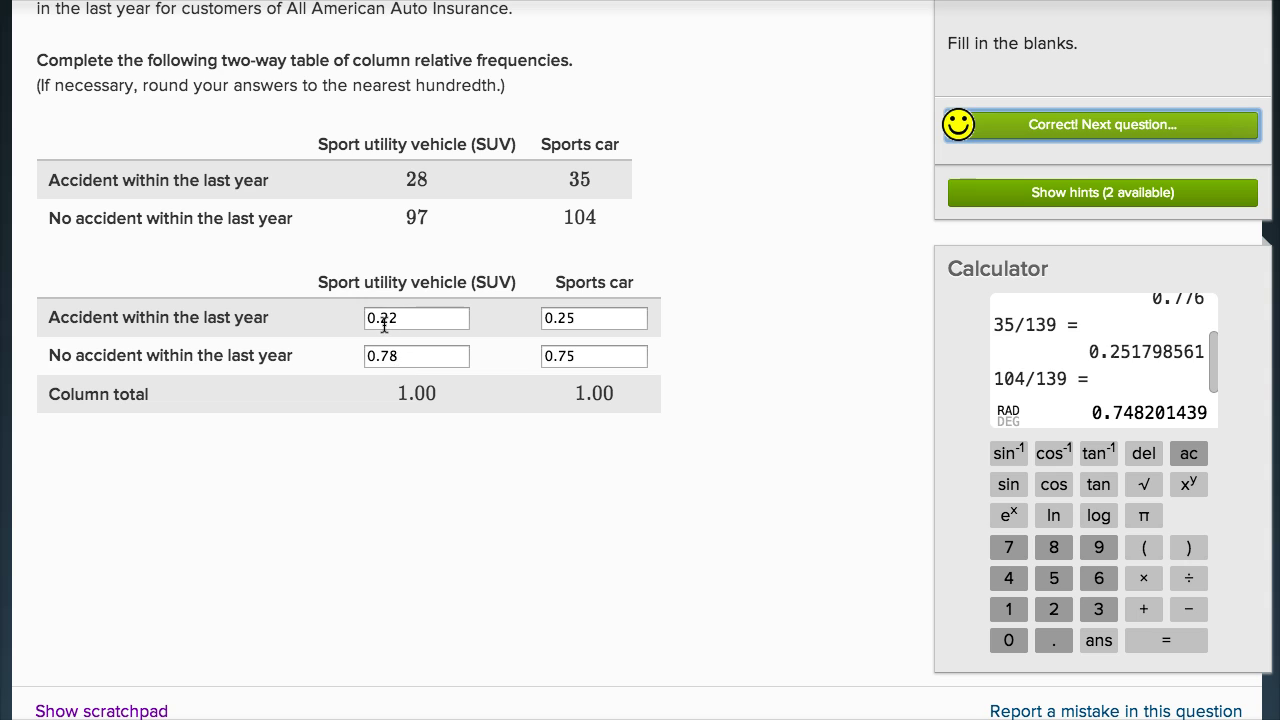
pyautogui.moveTo(400, 319); pyautogui.dragTo(371, 319)
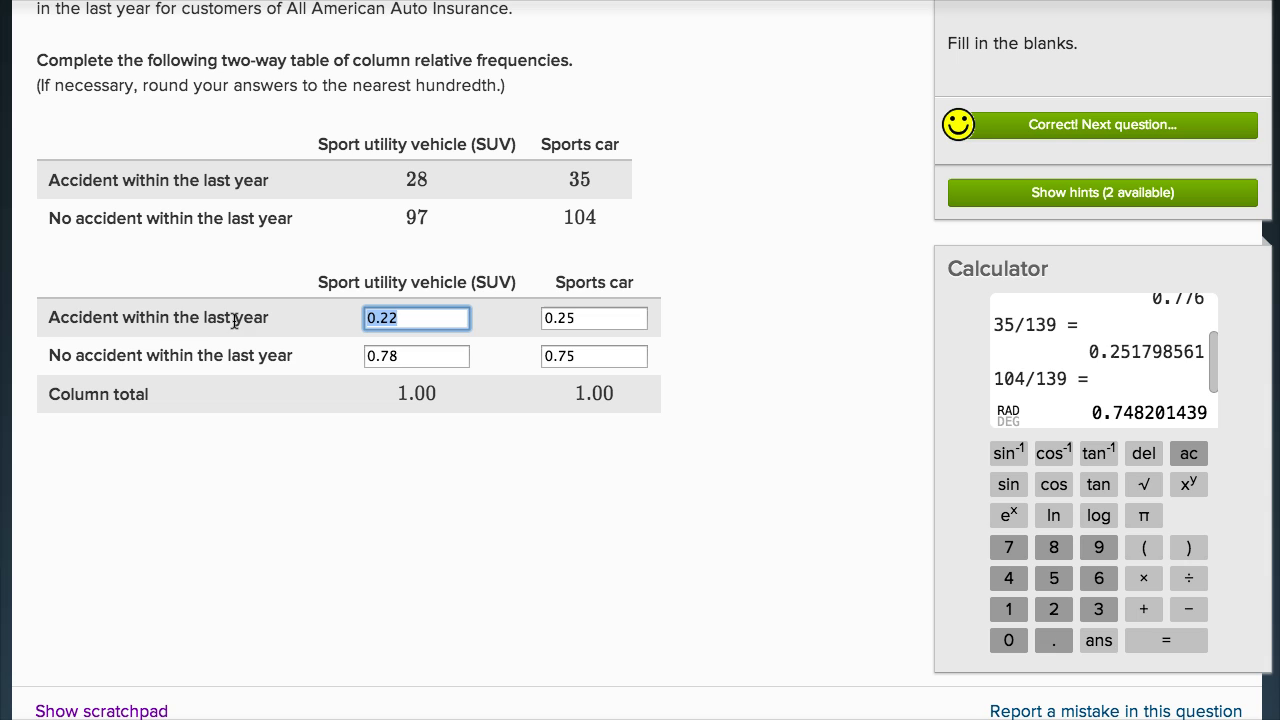
pyautogui.click(404, 358)
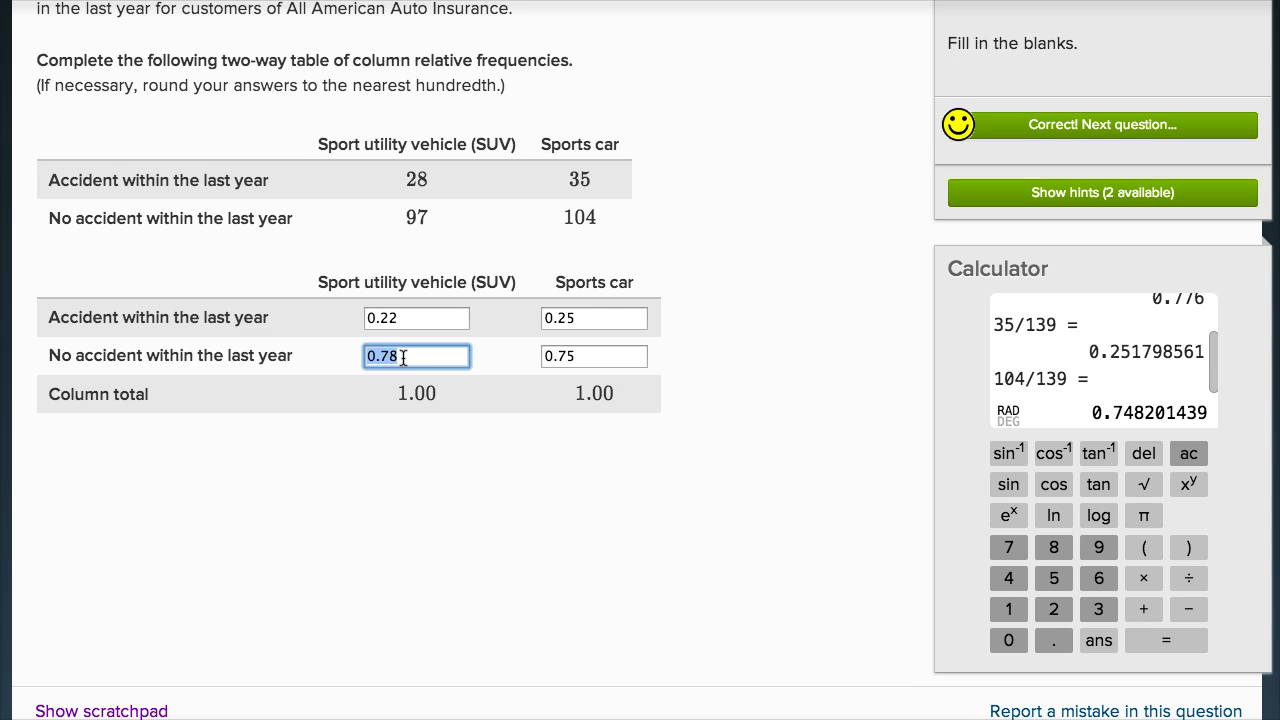
pyautogui.click(586, 318)
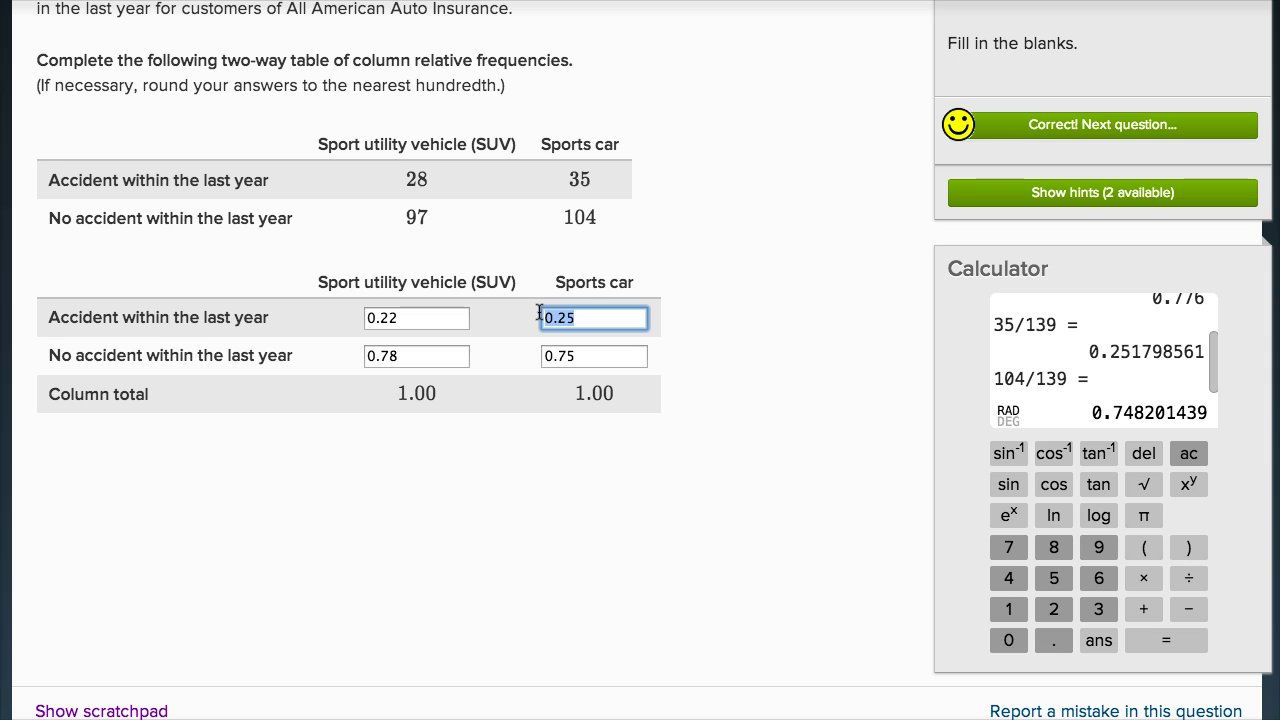
pyautogui.moveTo(583, 356); pyautogui.dragTo(525, 354)
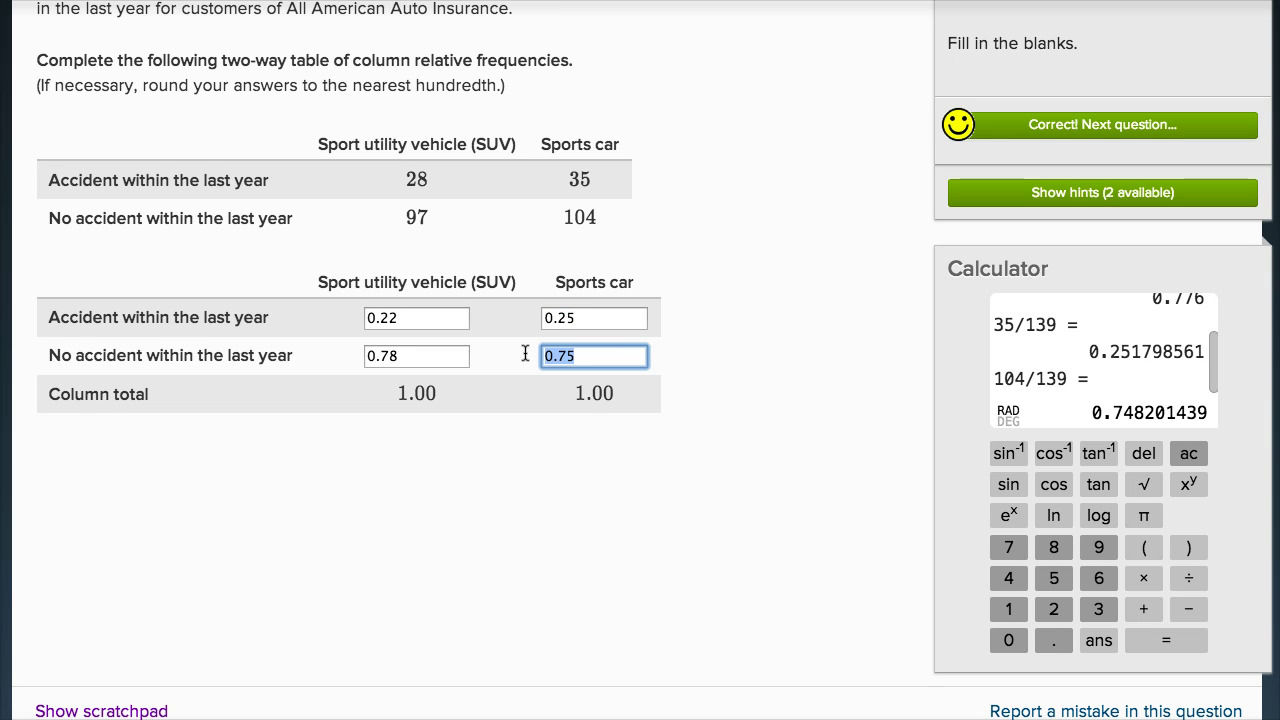
pyautogui.click(541, 481)
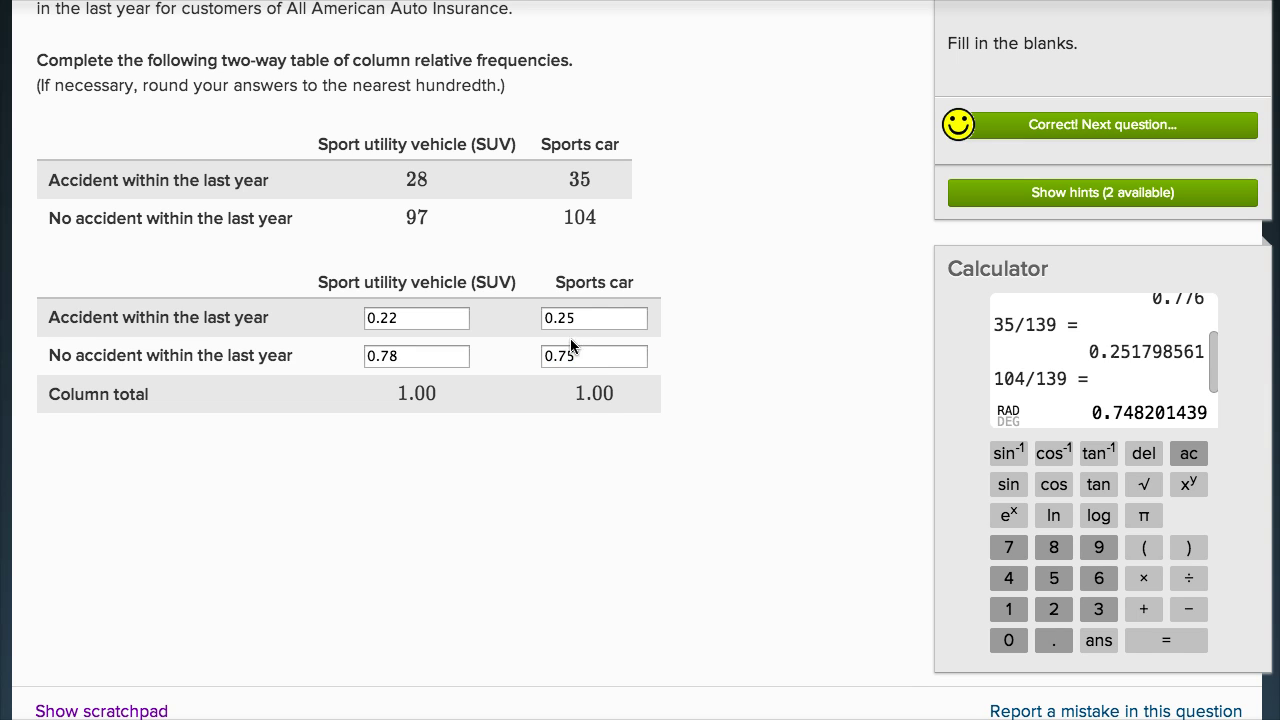